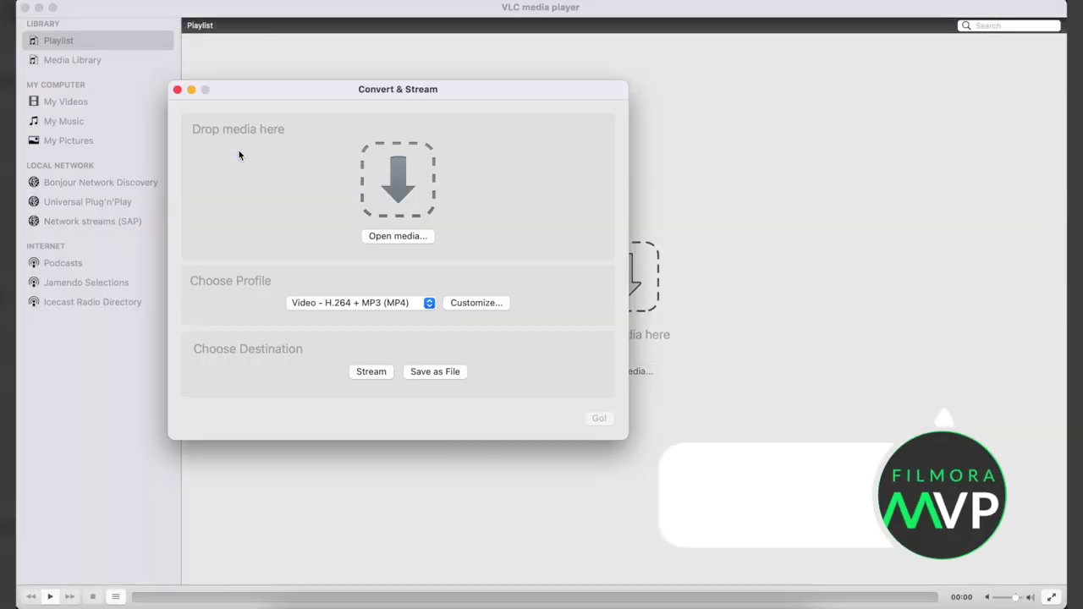
Load the interview video in VLC, choose the Audio - MP3 profile, and save it as a file
click(396, 237)
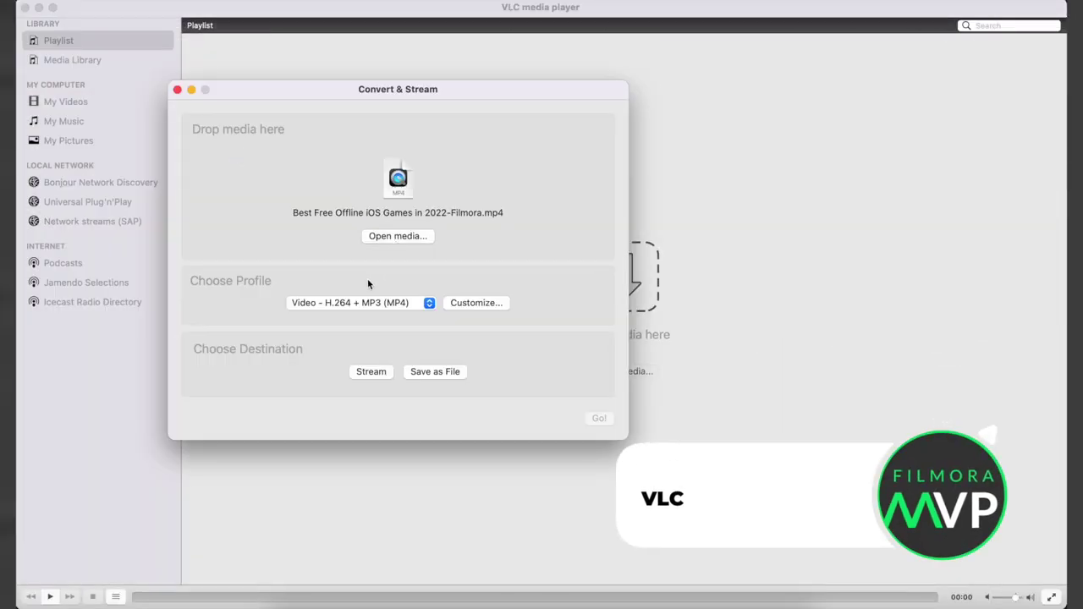
click(372, 303)
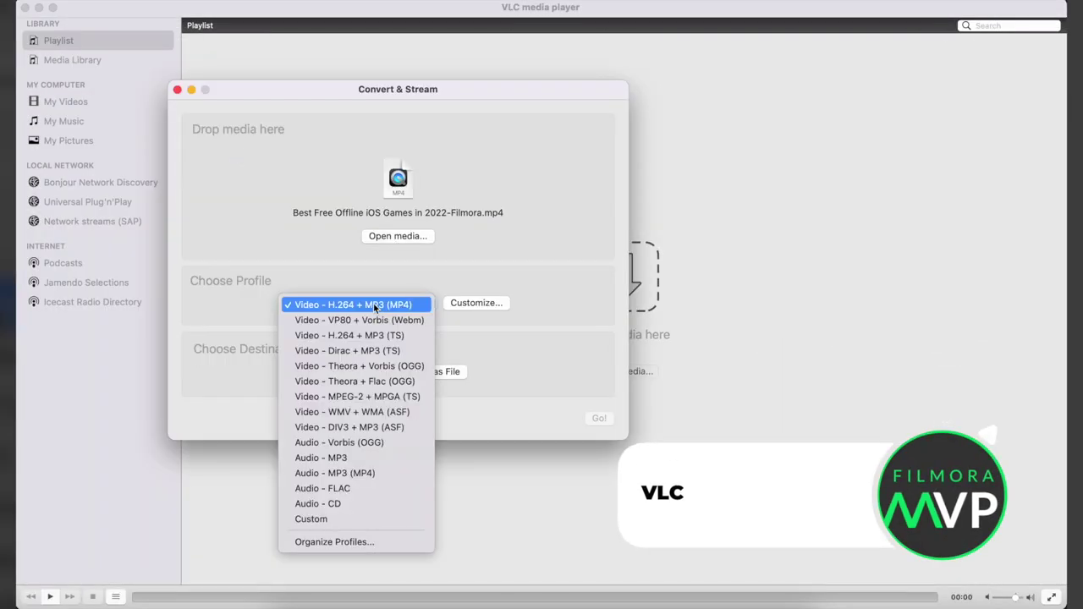
click(359, 457)
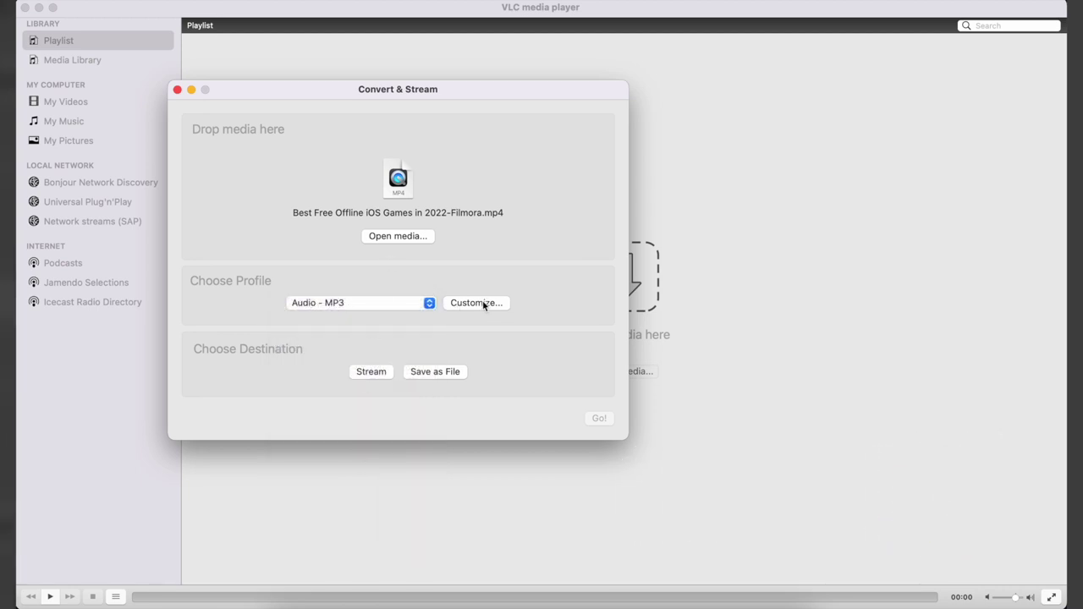
click(453, 373)
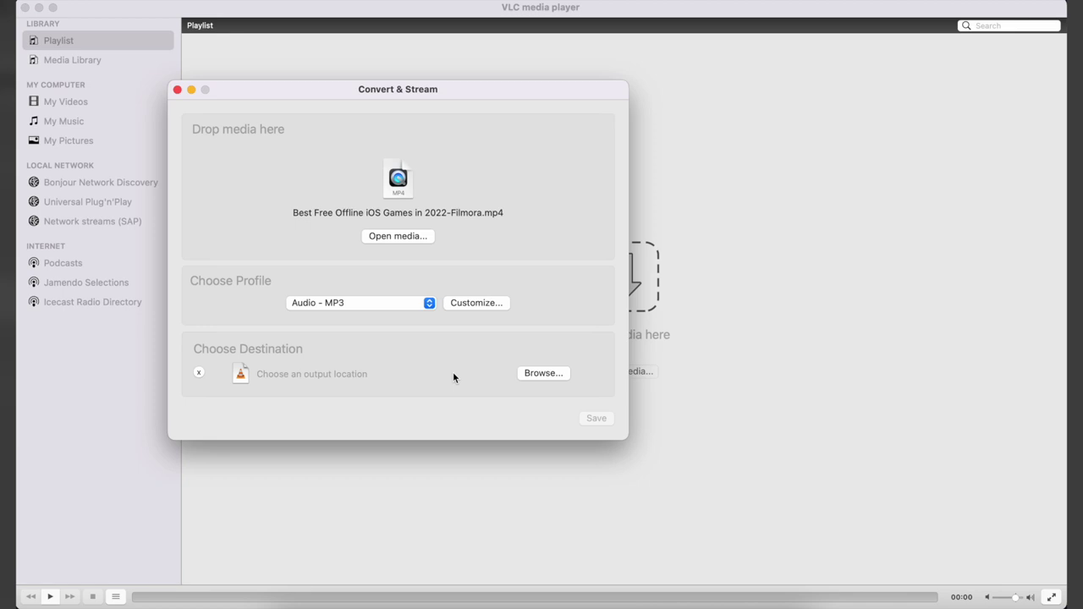
click(542, 372)
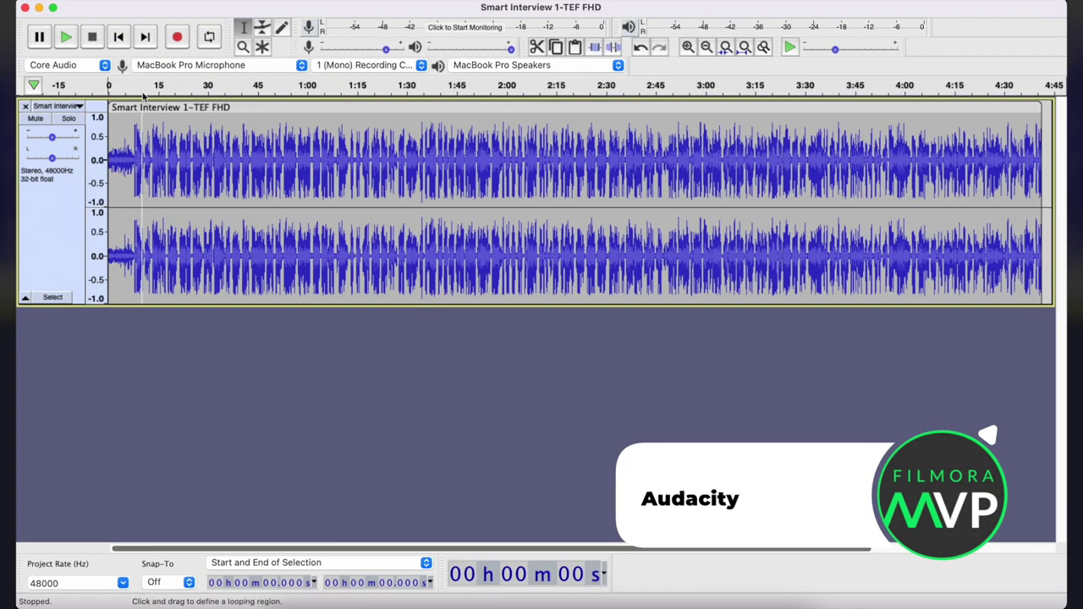
Loop the first minute of the audio and play it from the start and from around 2:40
drag(144, 96, 343, 96)
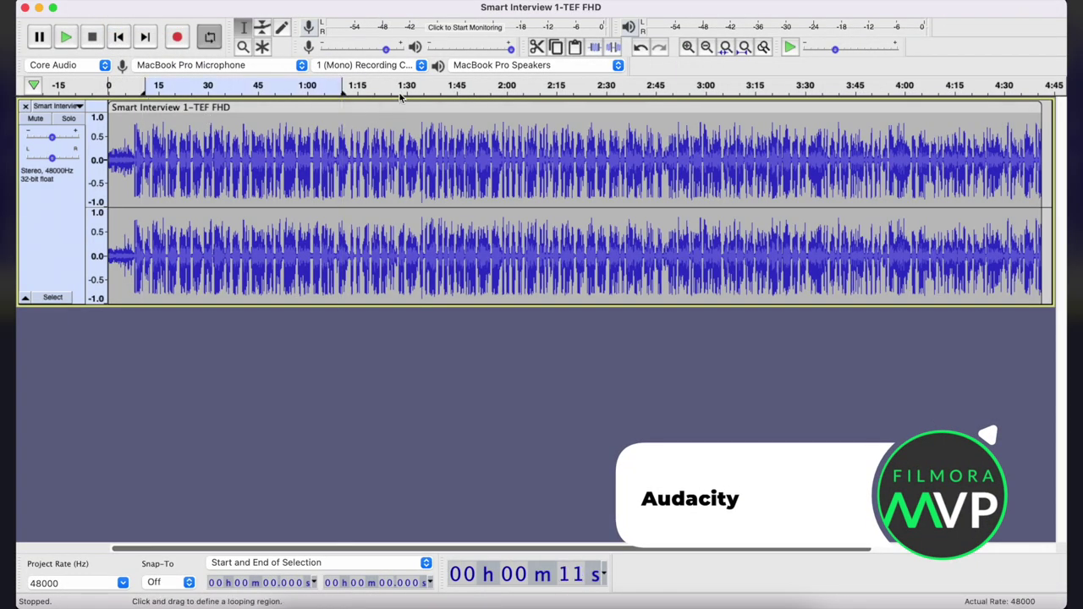
click(104, 93)
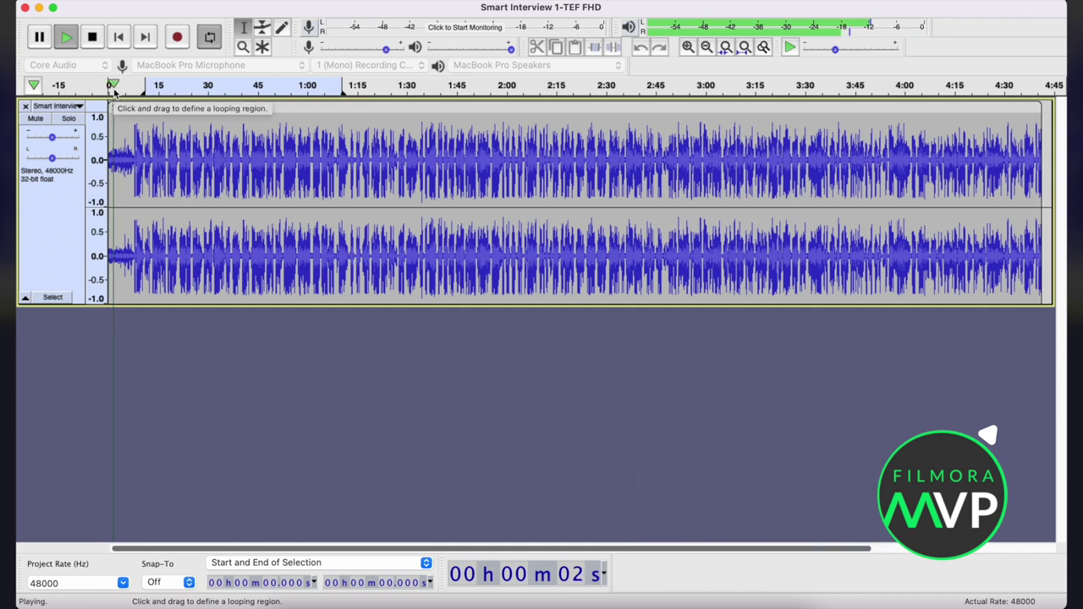
click(637, 91)
click(637, 91)
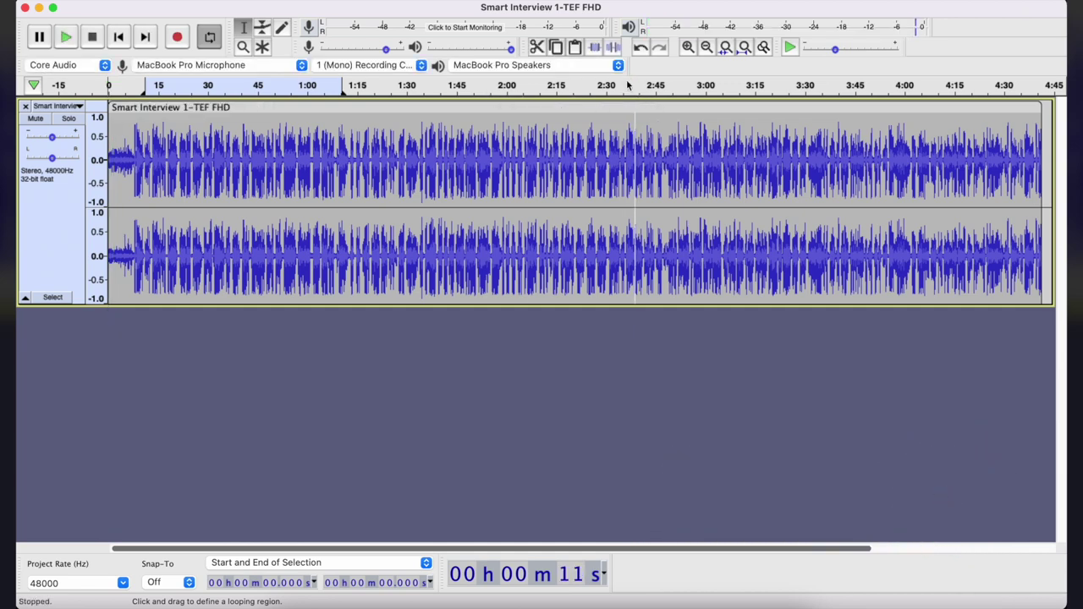
Play the audio from around 30 seconds, then open the File > Export options
scroll(525, 152, down, 3)
scroll(542, 182, right, 5)
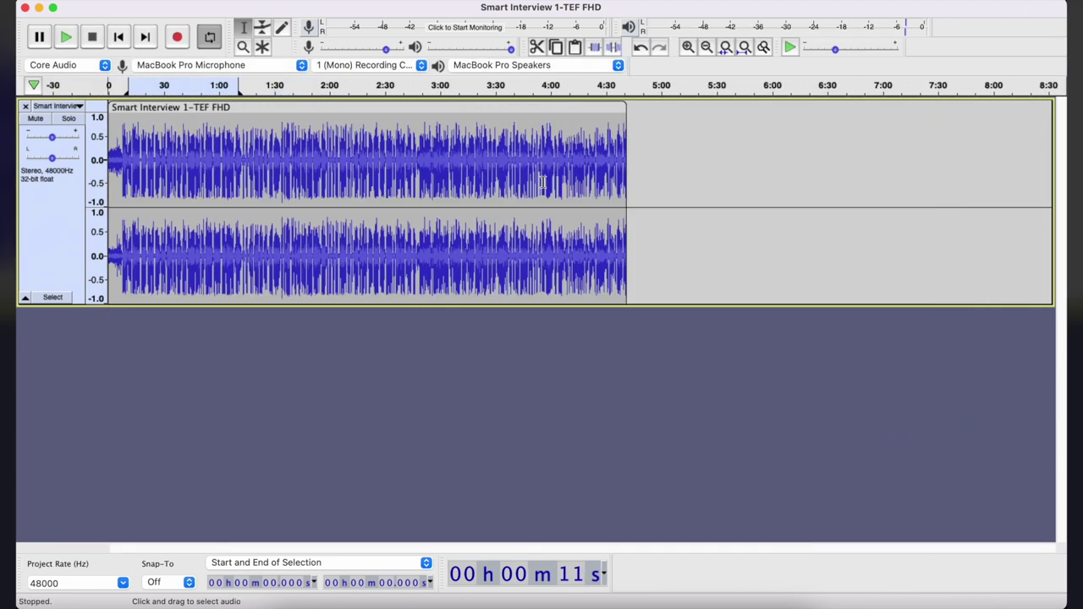
scroll(542, 182, up, 5)
scroll(525, 169, left, 10)
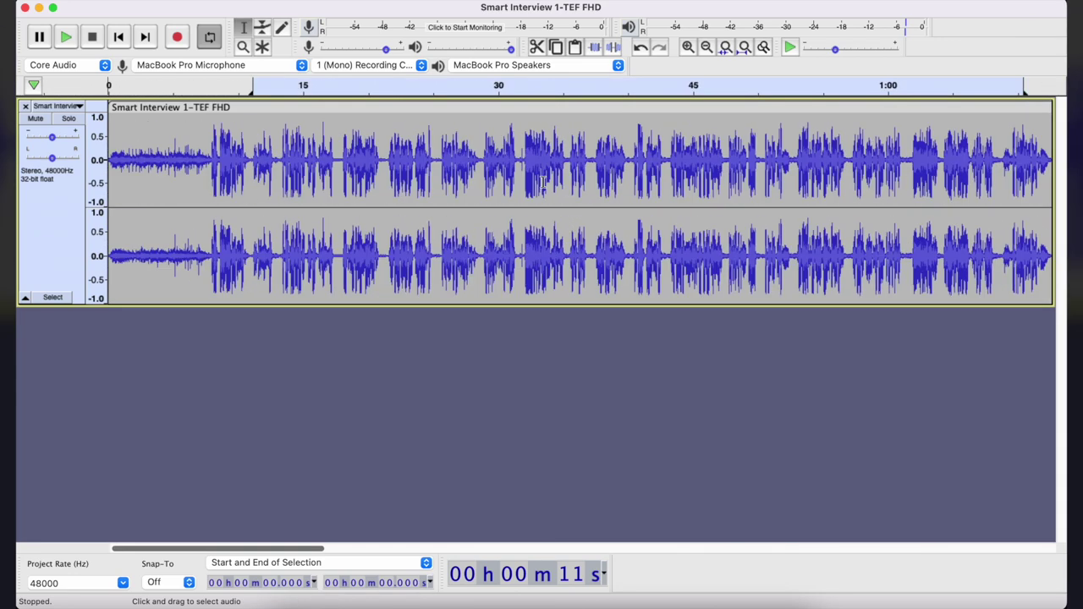
click(495, 100)
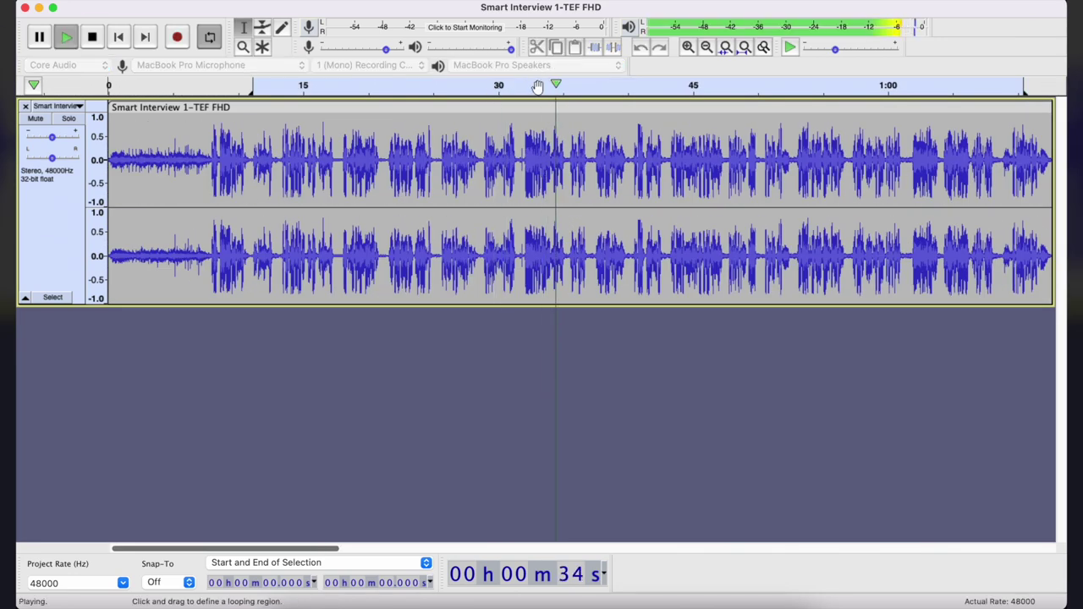
click(427, 99)
click(118, 0)
mouse_move(127, 101)
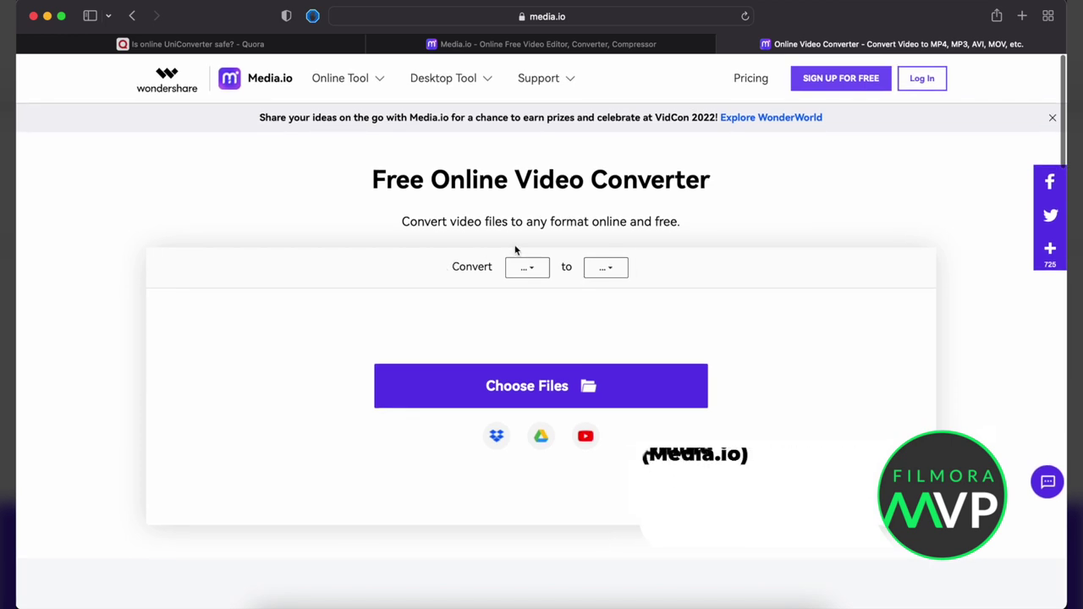
Set Media.io to convert MP4 to MP3 and upload the interview video
click(524, 269)
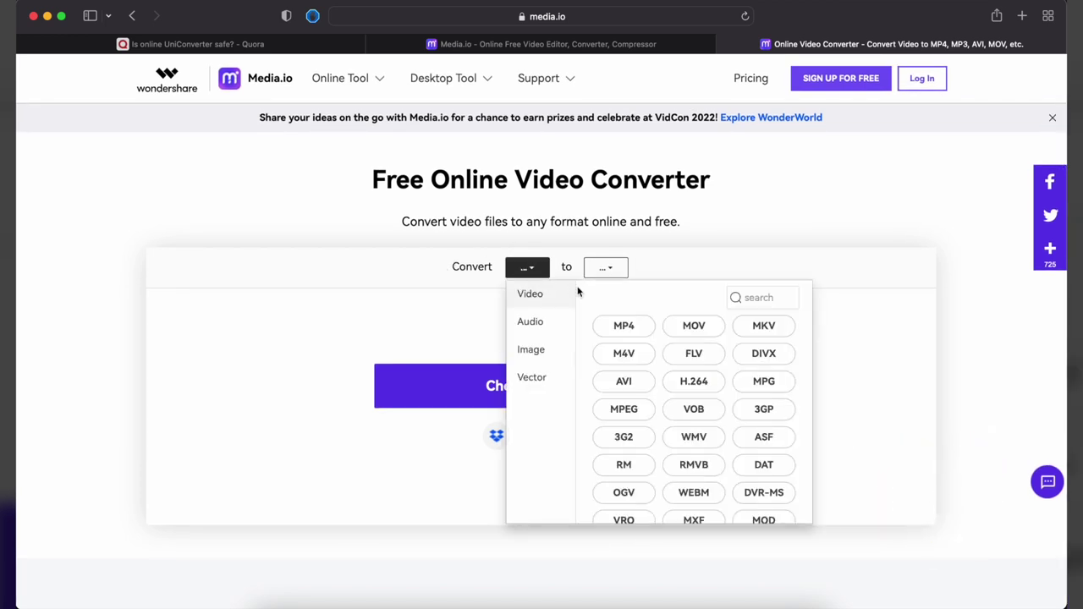
click(613, 328)
click(606, 267)
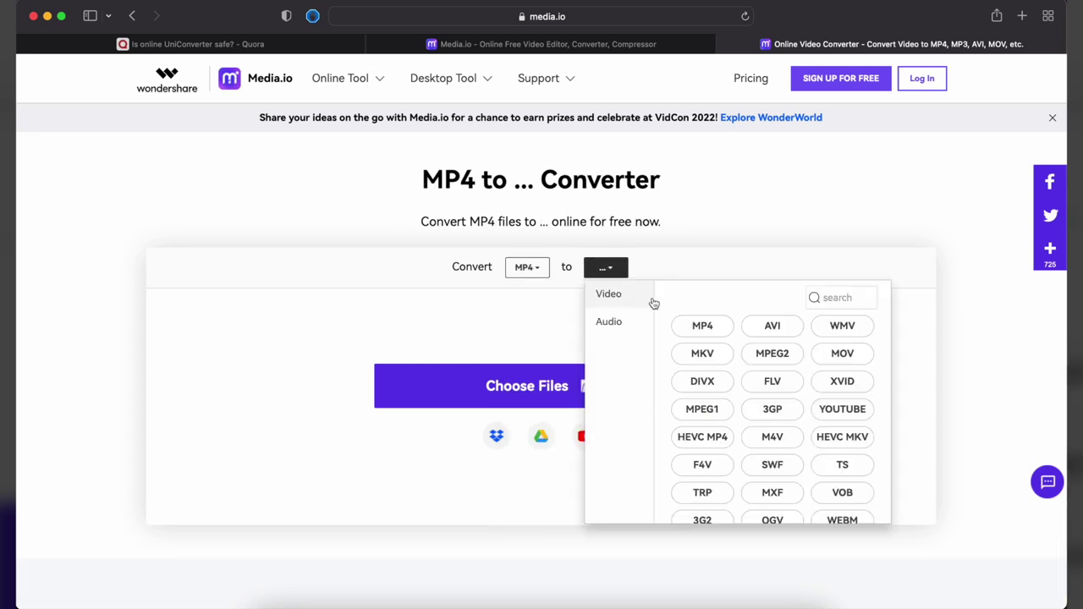
scroll(706, 438, down, 2)
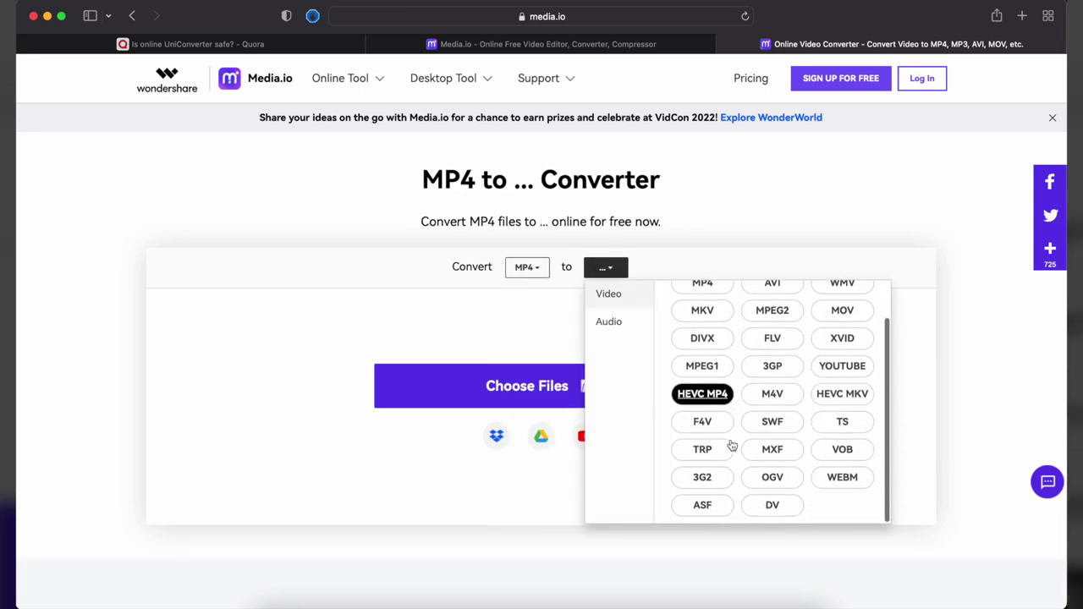
scroll(727, 440, up, 2)
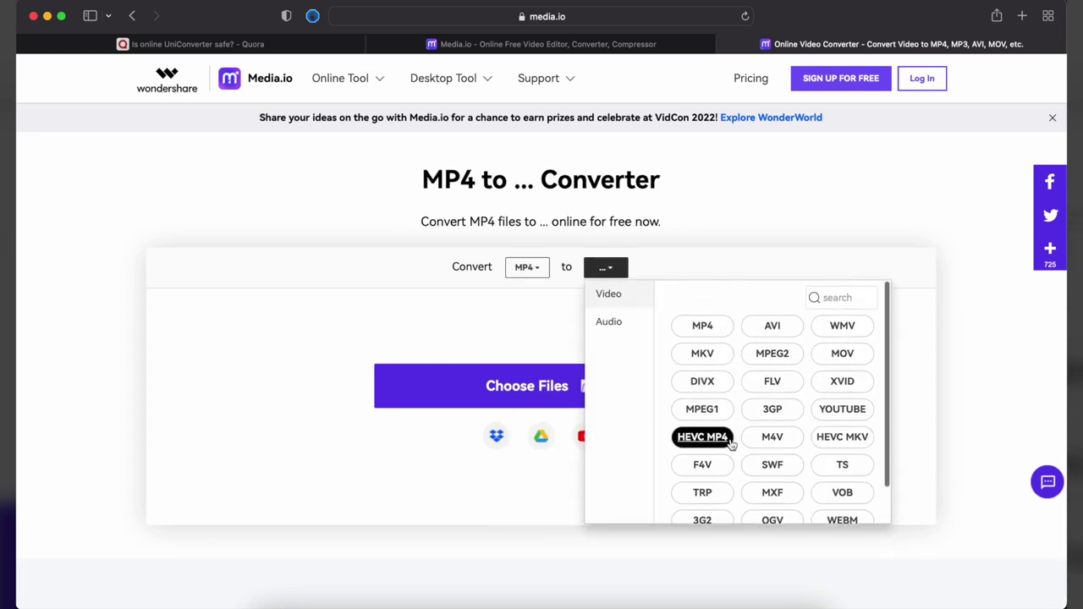
click(615, 330)
click(702, 325)
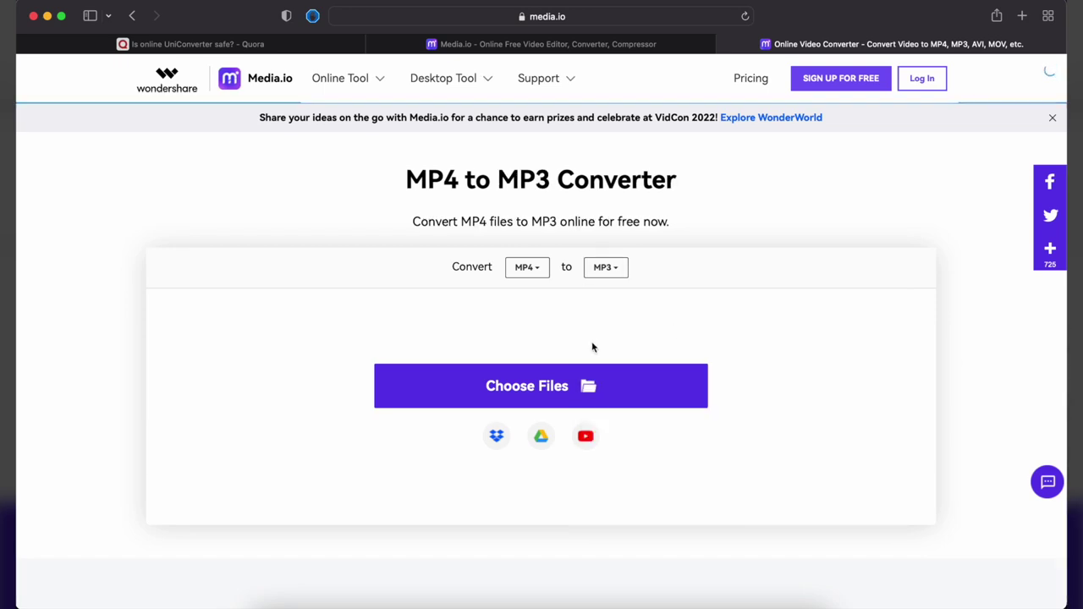
click(543, 385)
double_click(419, 377)
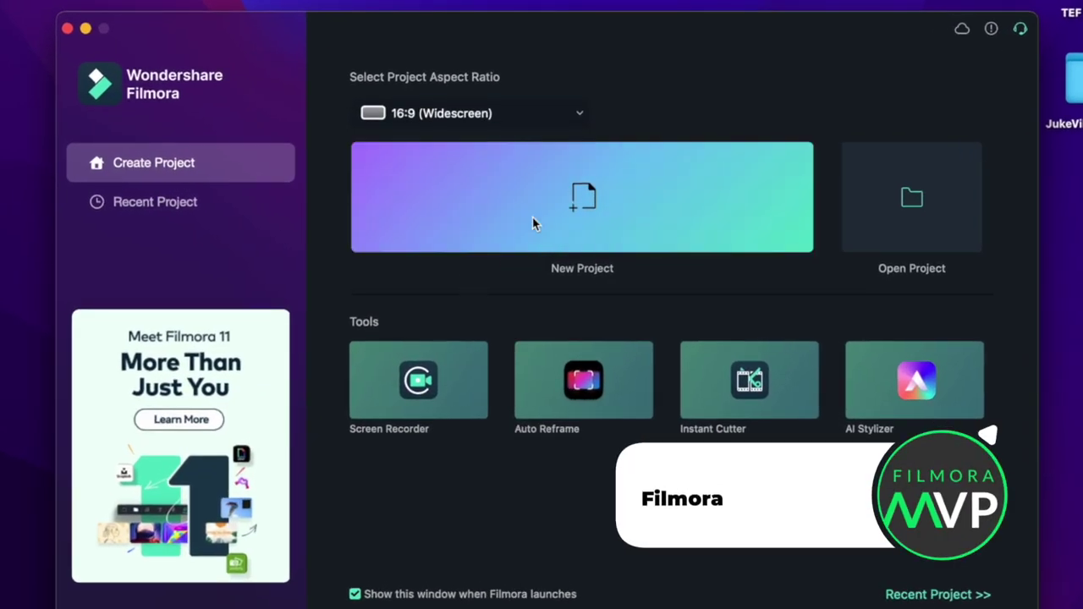
Create a new project from the Filmora start screen, then open the File menu
click(546, 222)
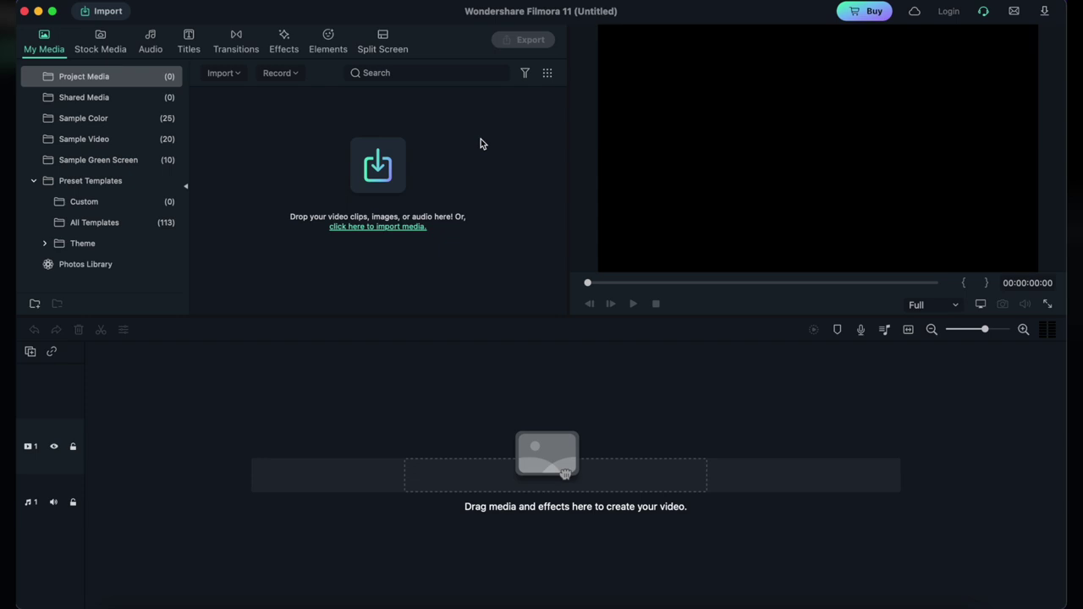
click(169, 1)
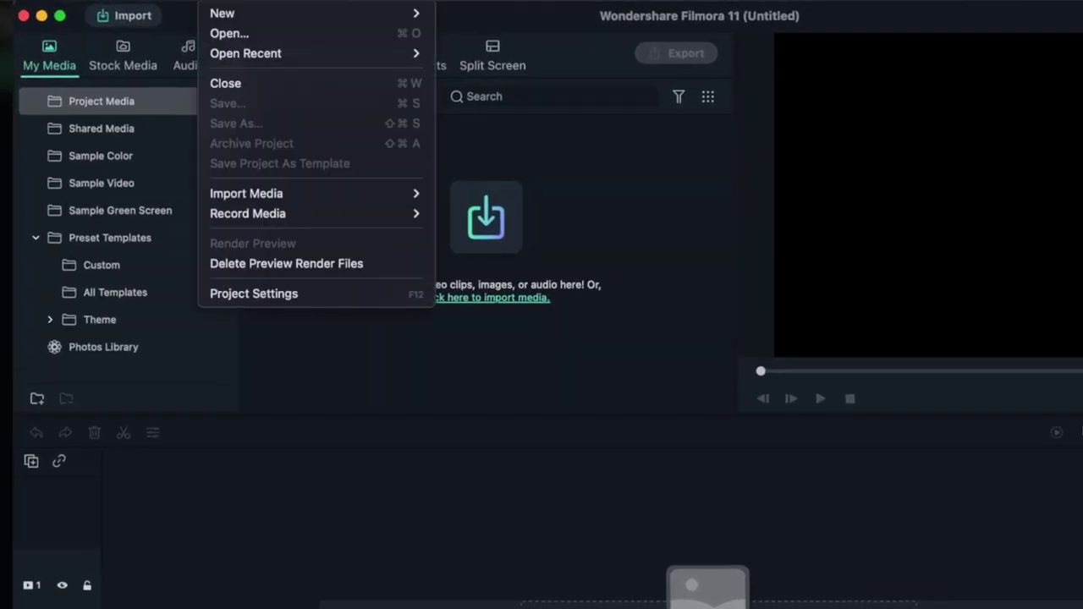
Import the interview clip through Import Media Files and drag it onto the timeline
mouse_move(365, 192)
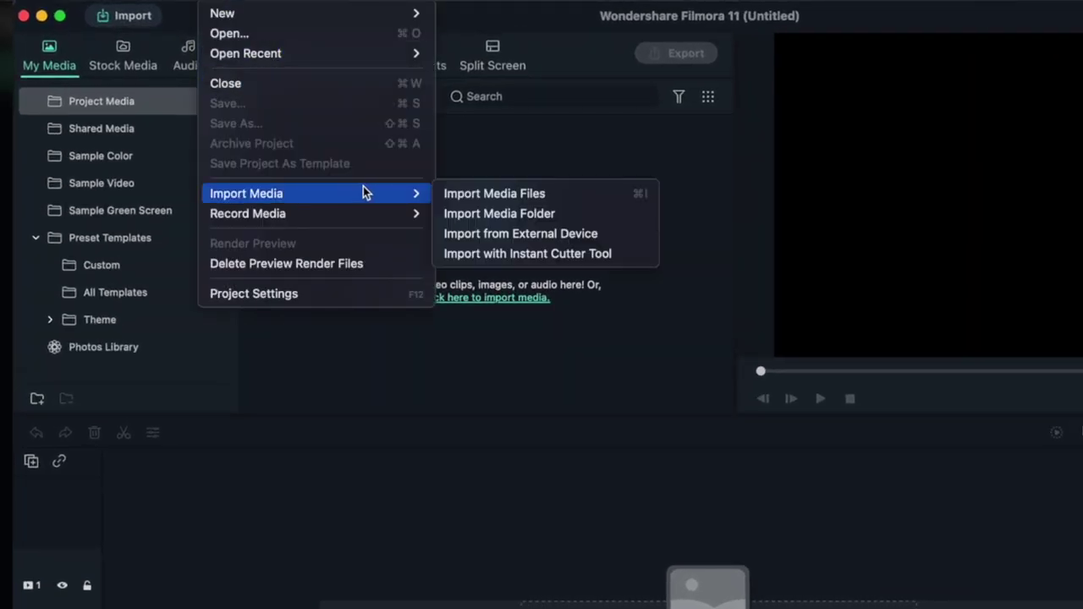
click(476, 195)
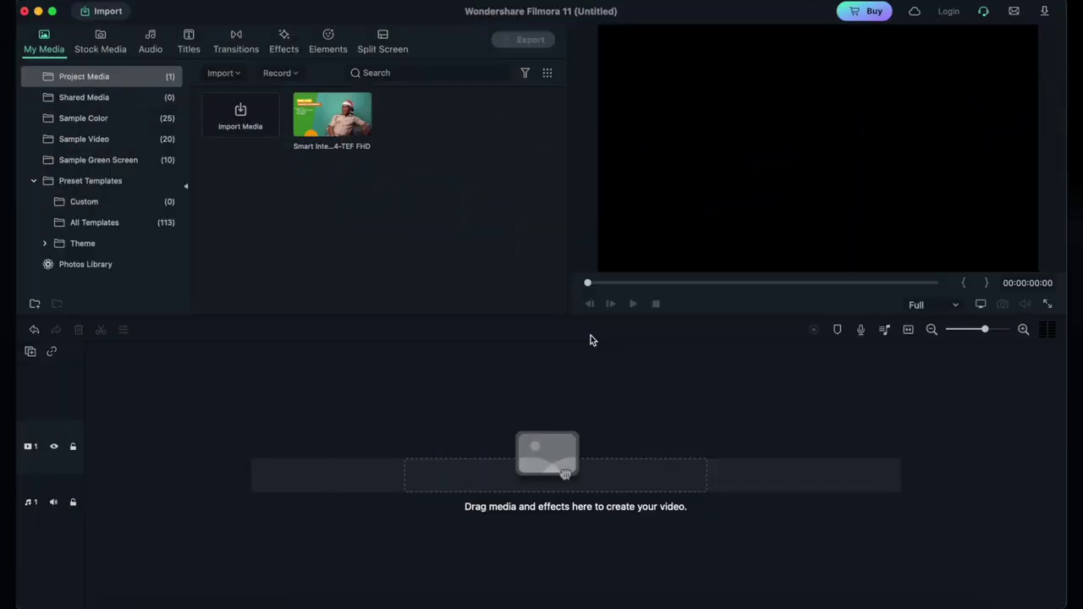
drag(332, 119, 215, 440)
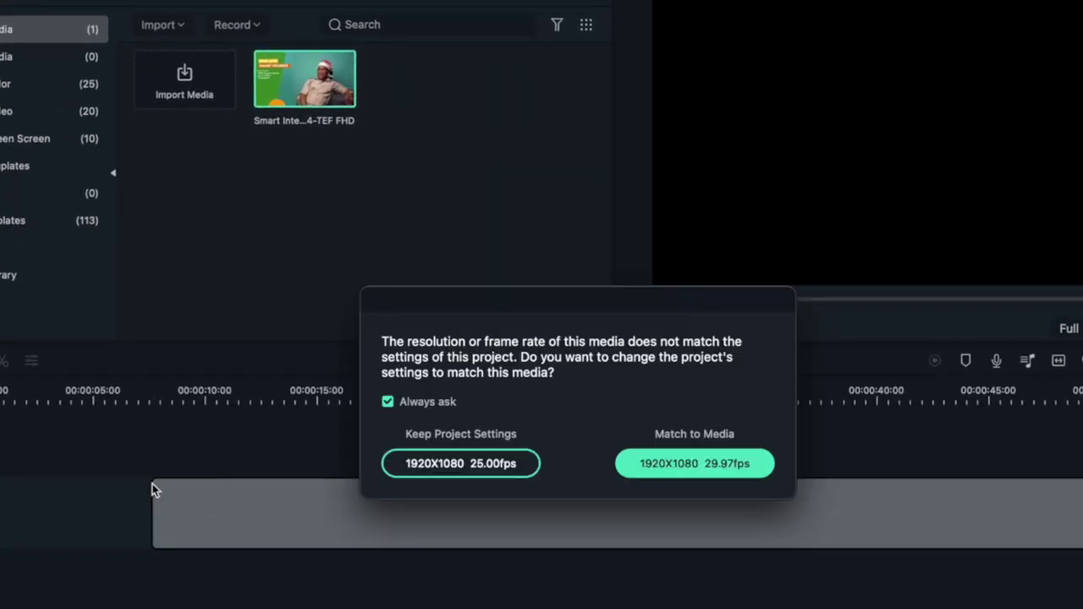
Keep the 25 fps project settings, then detach the clip's audio onto its own track
click(428, 465)
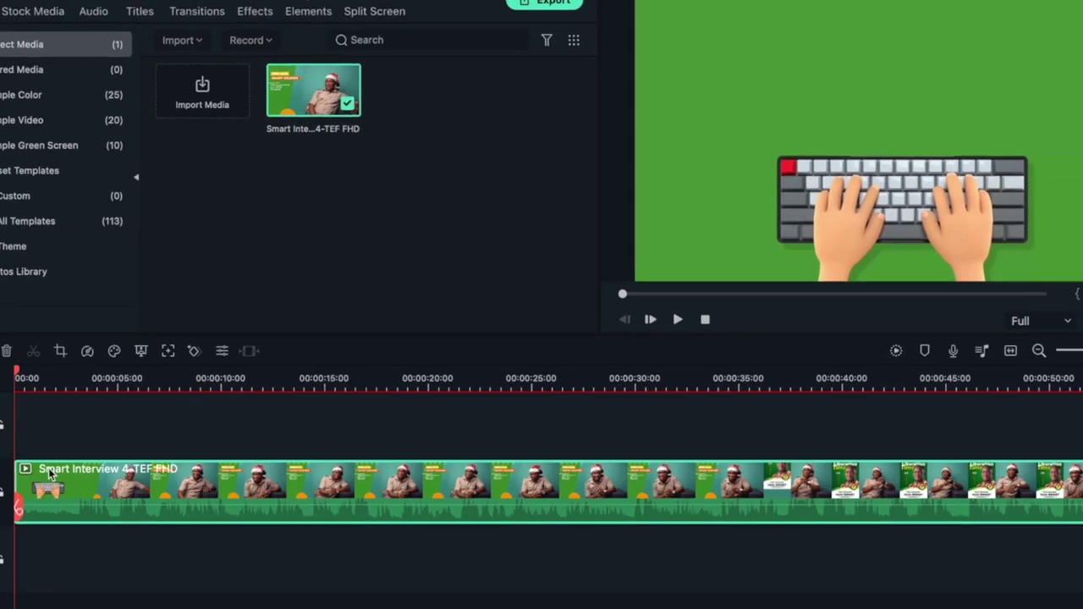
right_click(19, 420)
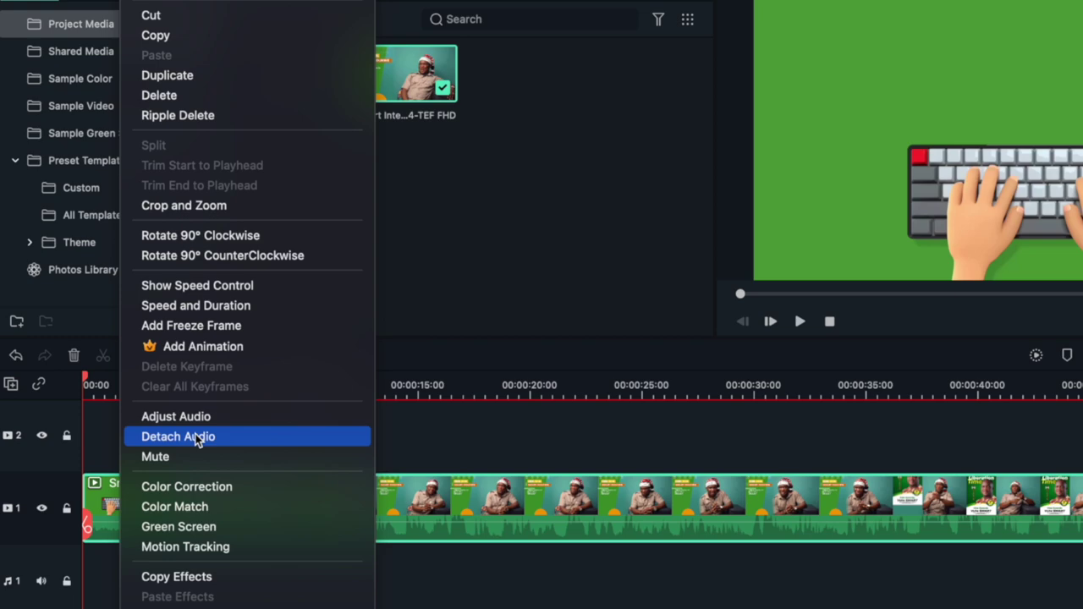
click(197, 436)
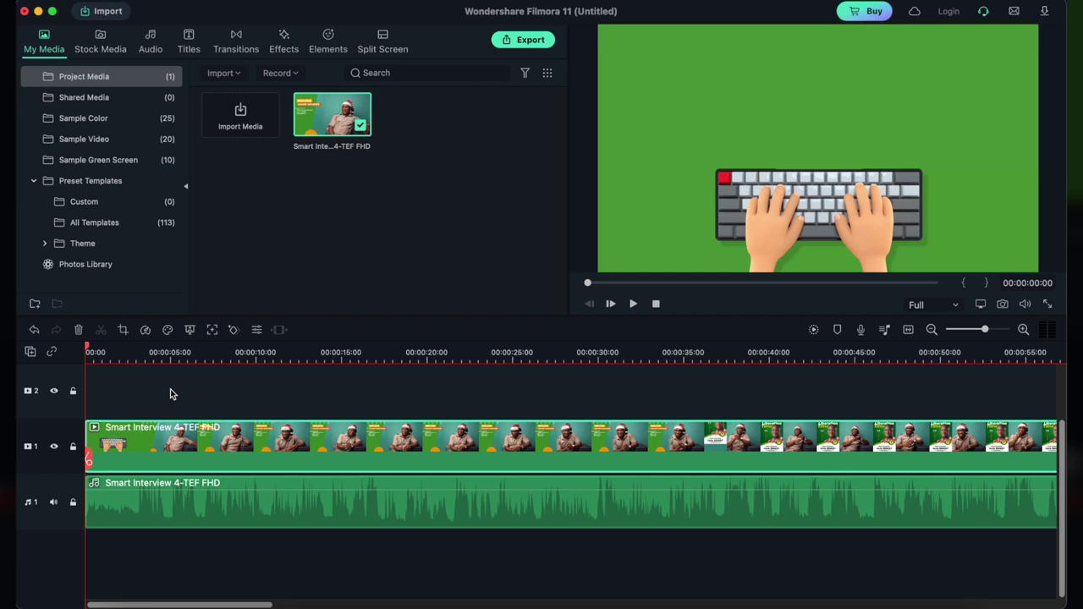
Delete the video clip from track 1 and open the remaining audio clip's settings
click(220, 398)
click(220, 429)
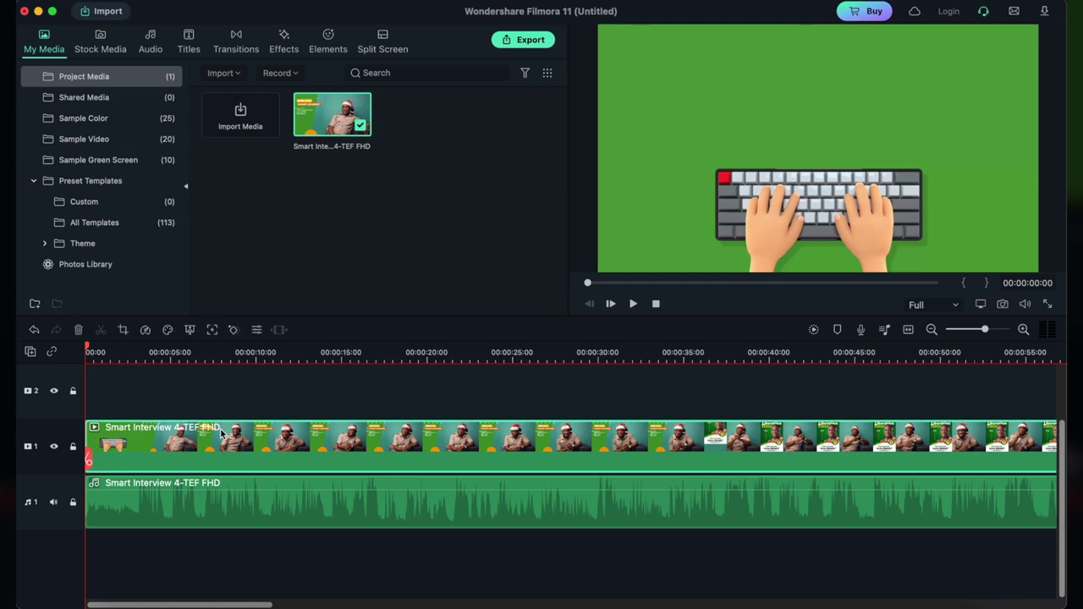
key(Delete)
double_click(217, 504)
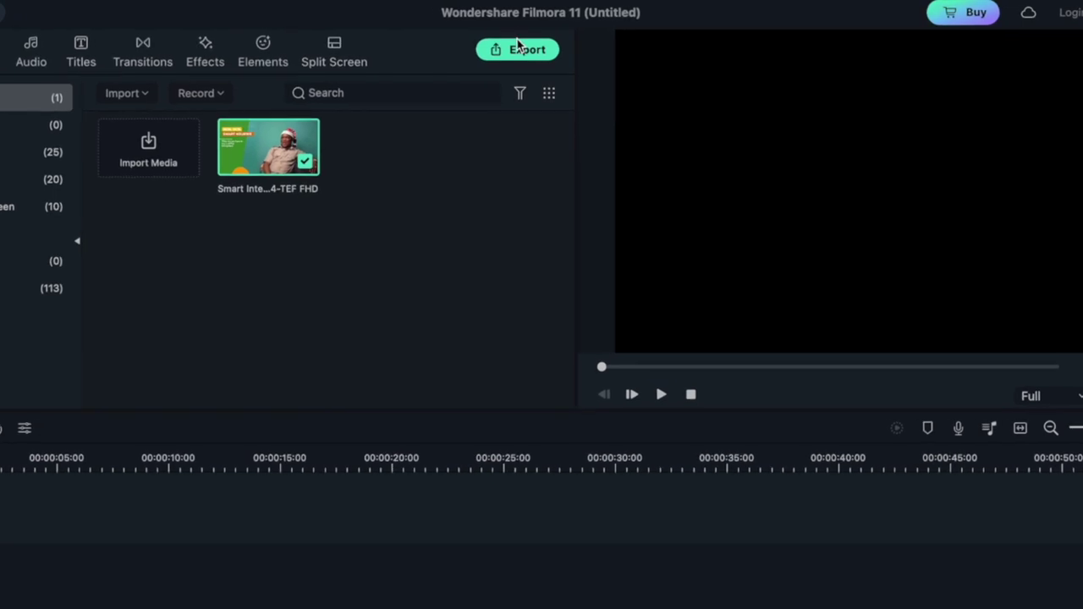
click(519, 42)
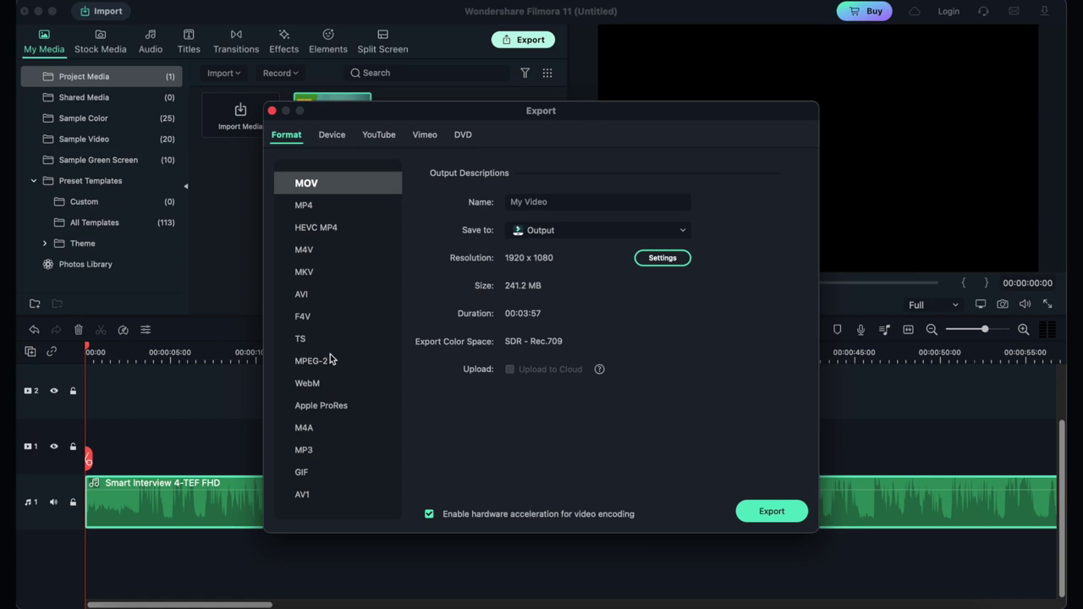
Choose MP3 as the export format, which uses 256 kbps audio
click(305, 452)
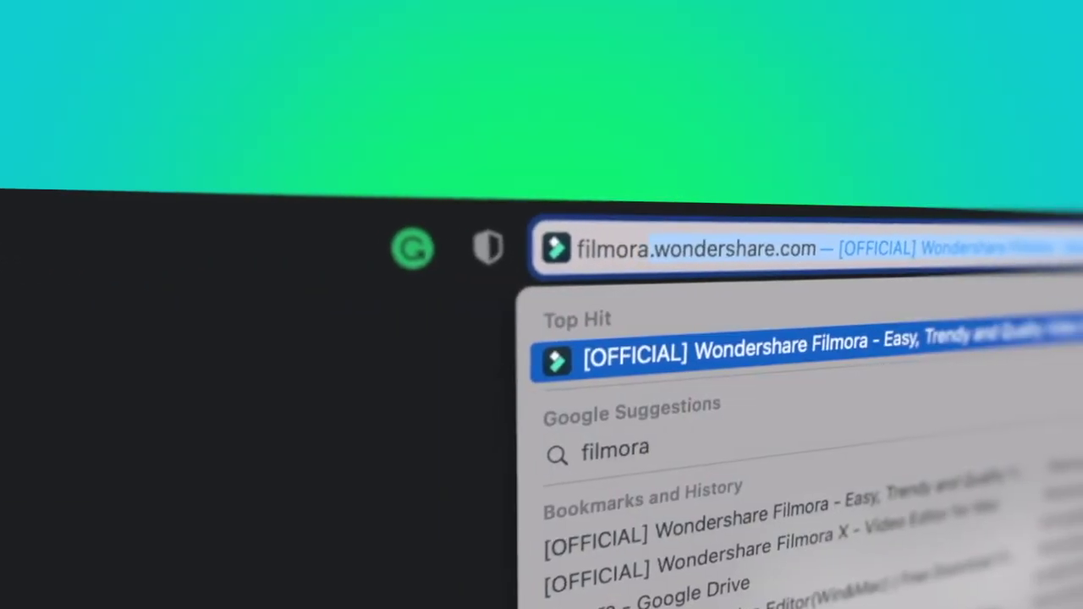
Enter filmora.wondershare.com in Safari's address bar to find the official Filmora site
text(share.)
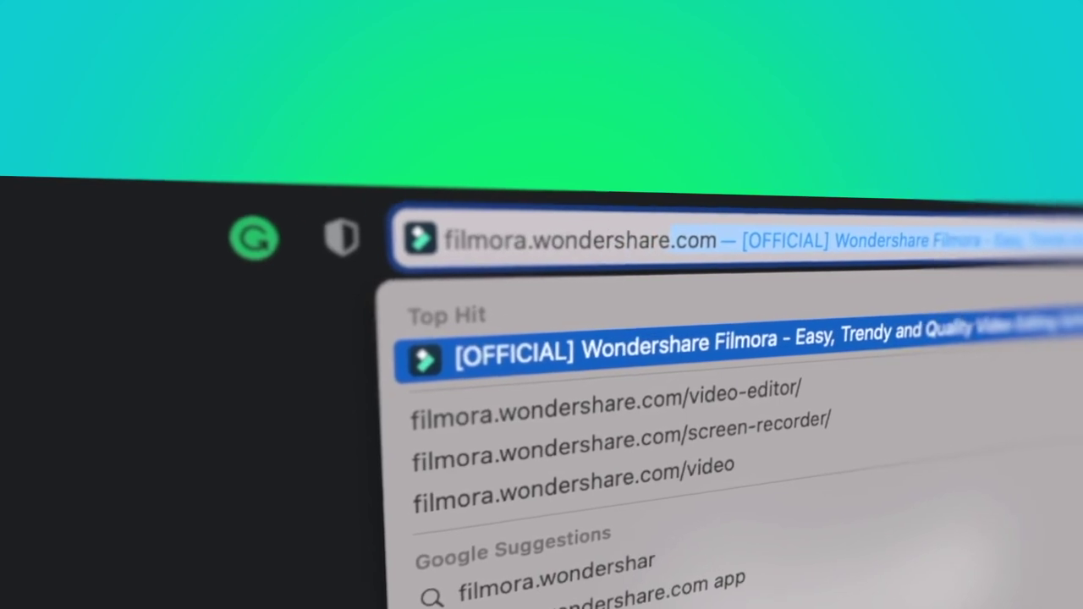